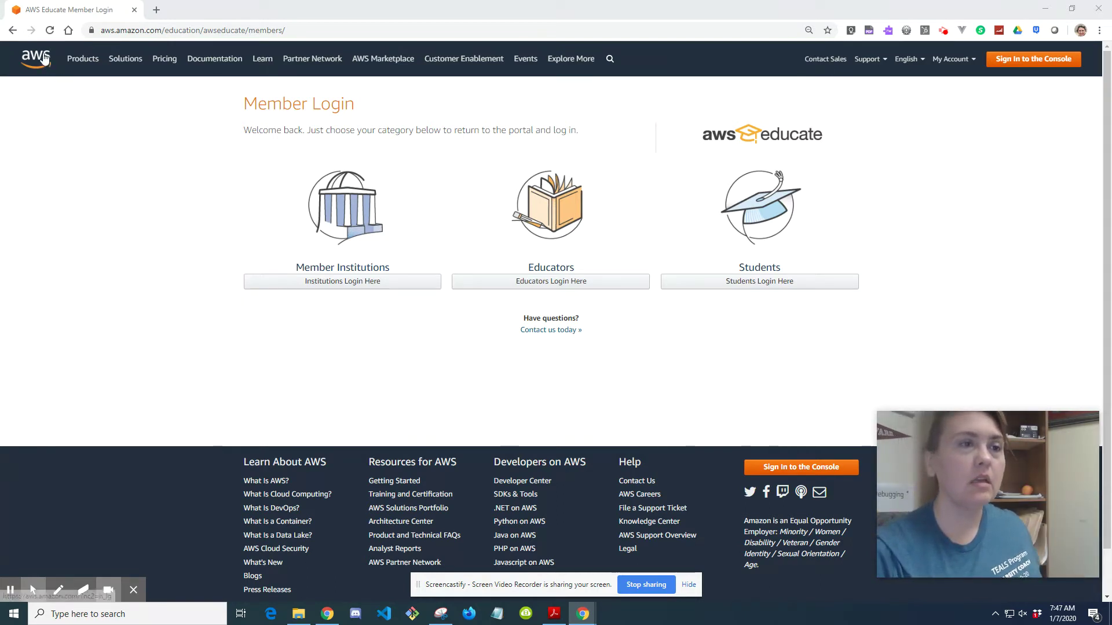
Search Google for 'aws educate' from the browser address bar.
{"action": "left_click", "coordinate": [138, 30]}
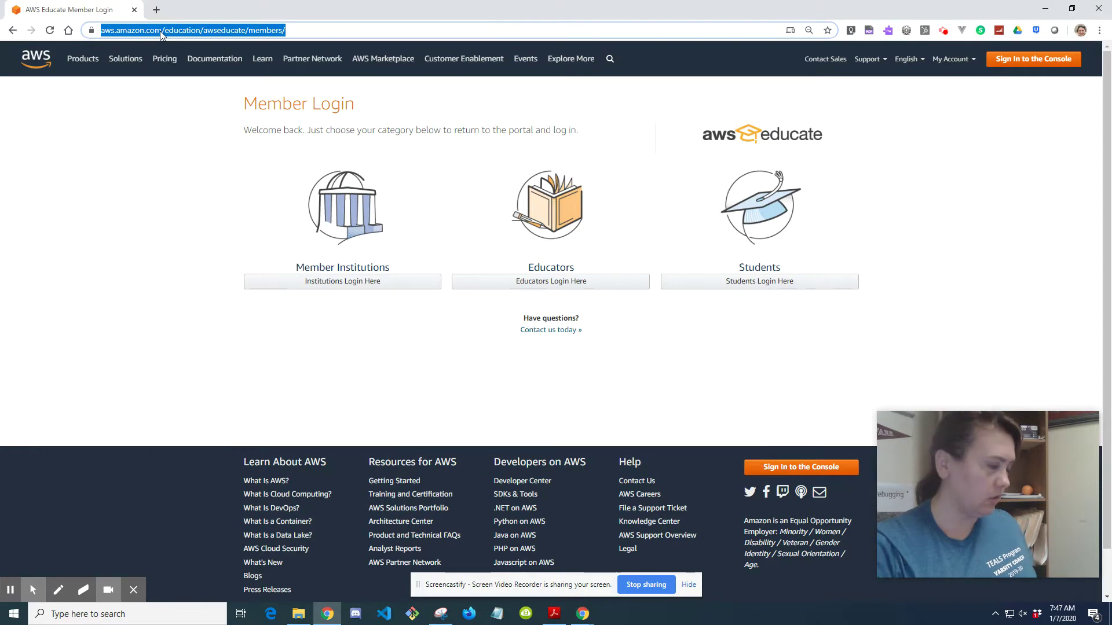
{"action": "type", "text": "aws educate"}
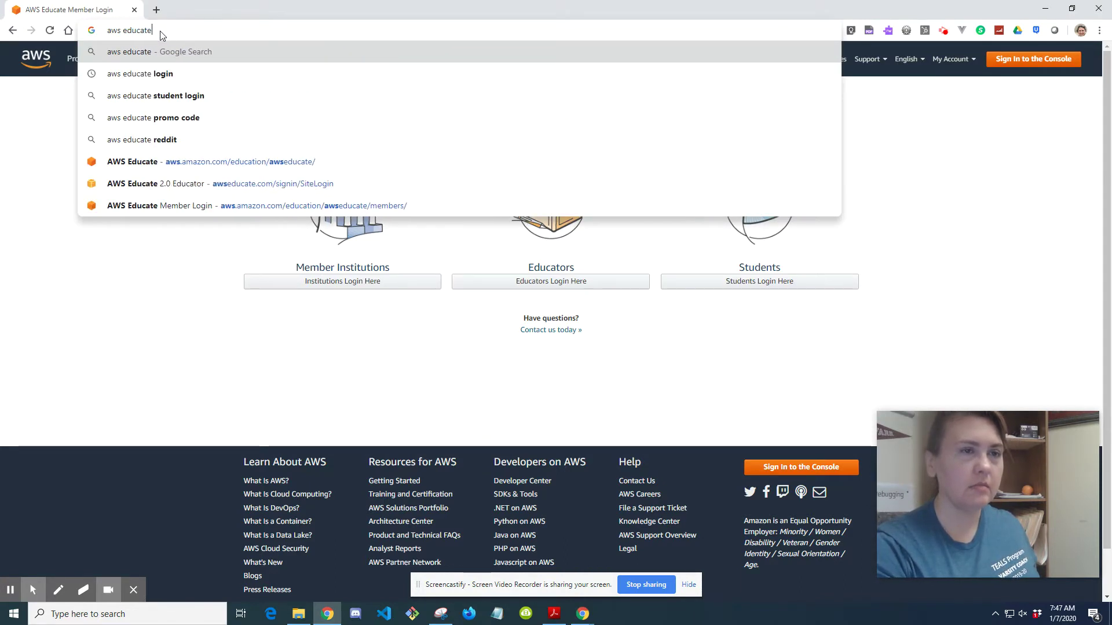
{"action": "key", "text": "Return"}
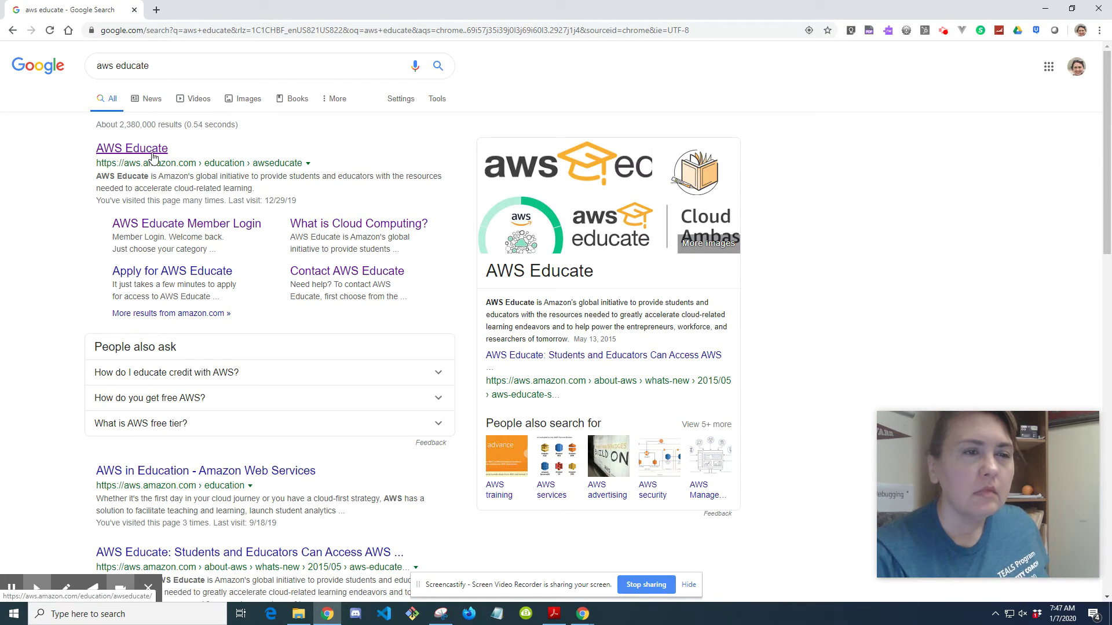
Open the AWS Educate site from the results, start joining, and pick the Student role.
{"action": "left_click", "coordinate": [154, 152]}
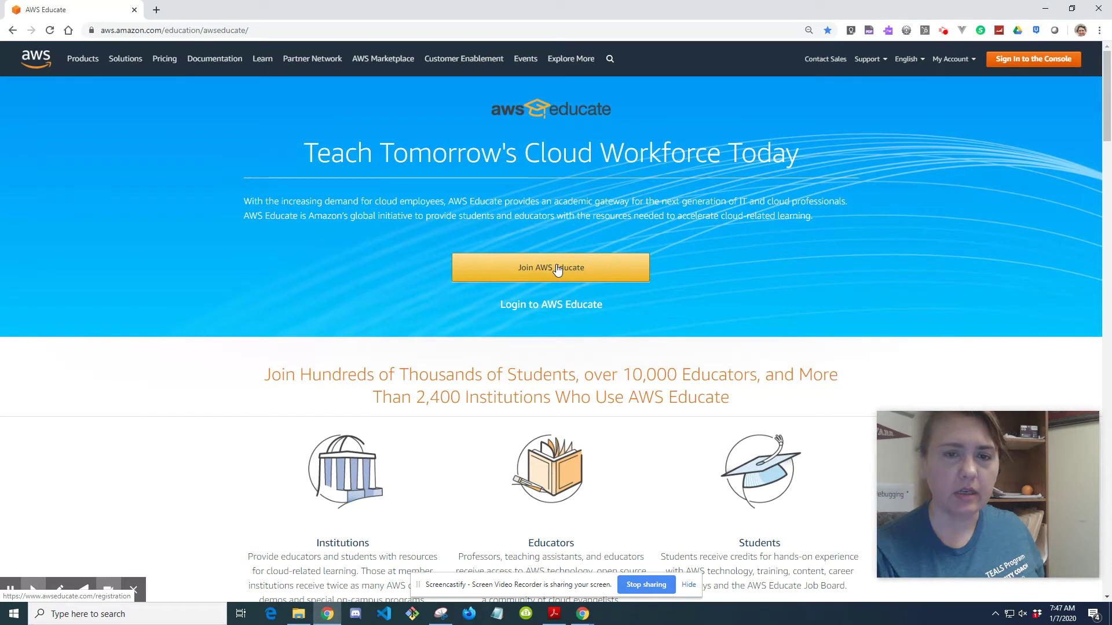
{"action": "left_click", "coordinate": [557, 270]}
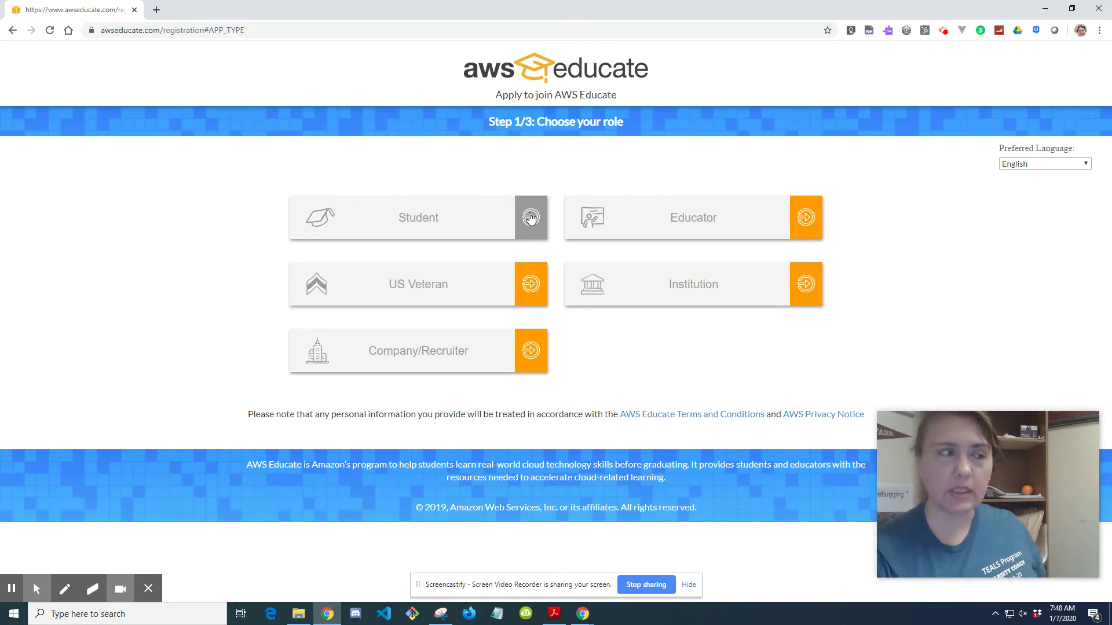
{"action": "left_click", "coordinate": [495, 216]}
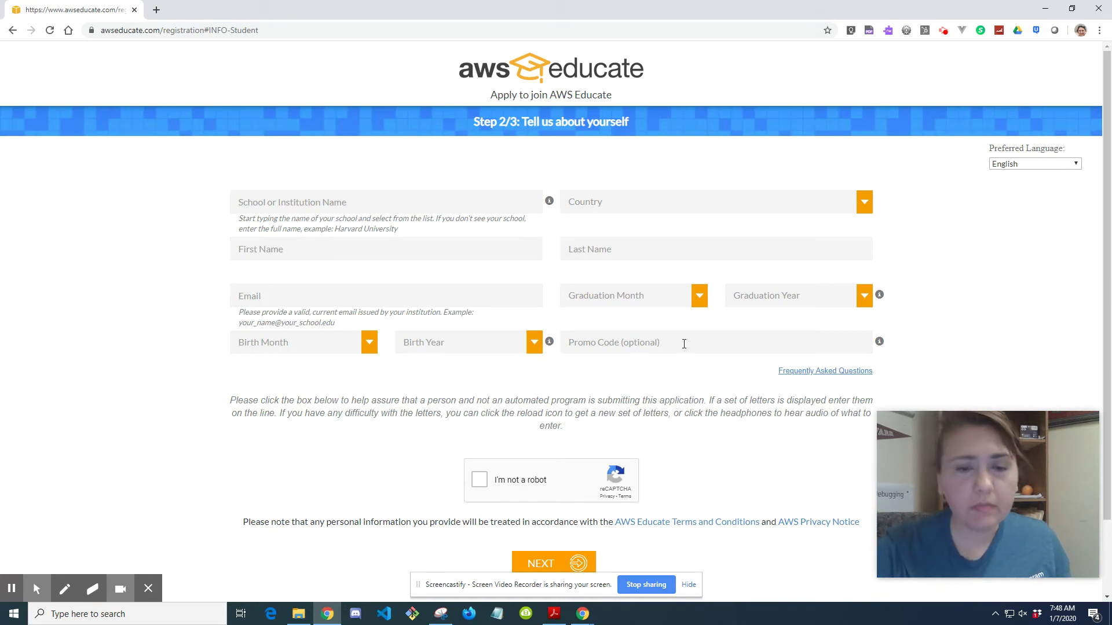
Review the Student form's fields, dismiss the chat notification, then go back.
{"action": "scroll", "coordinate": [574, 465], "scroll_direction": "down", "scroll_amount": 2}
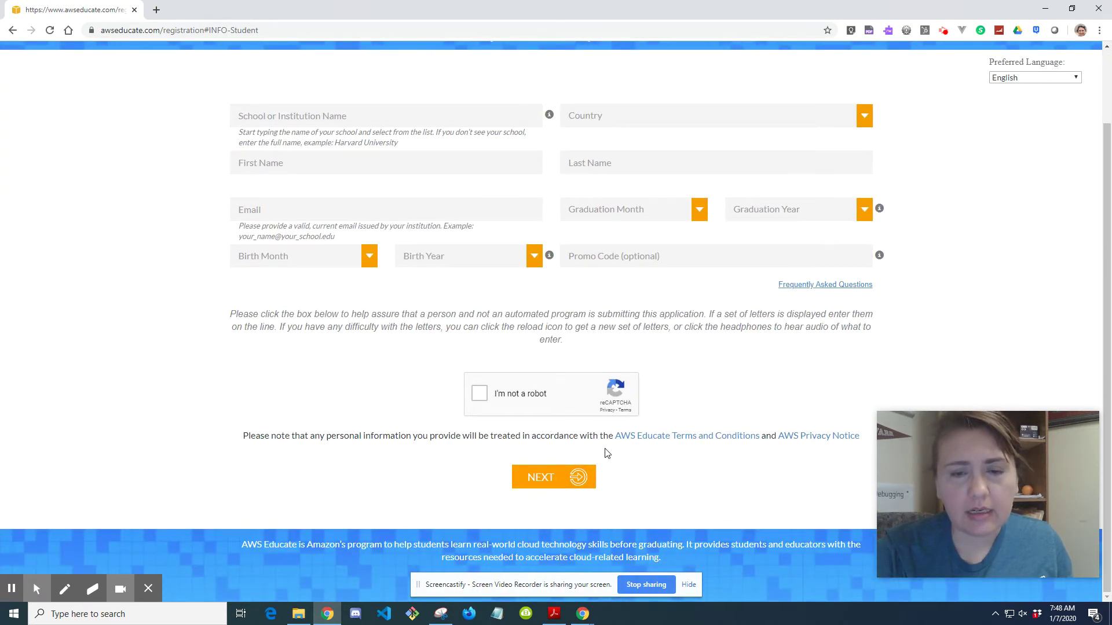
{"action": "scroll", "coordinate": [607, 453], "scroll_direction": "up", "scroll_amount": 2}
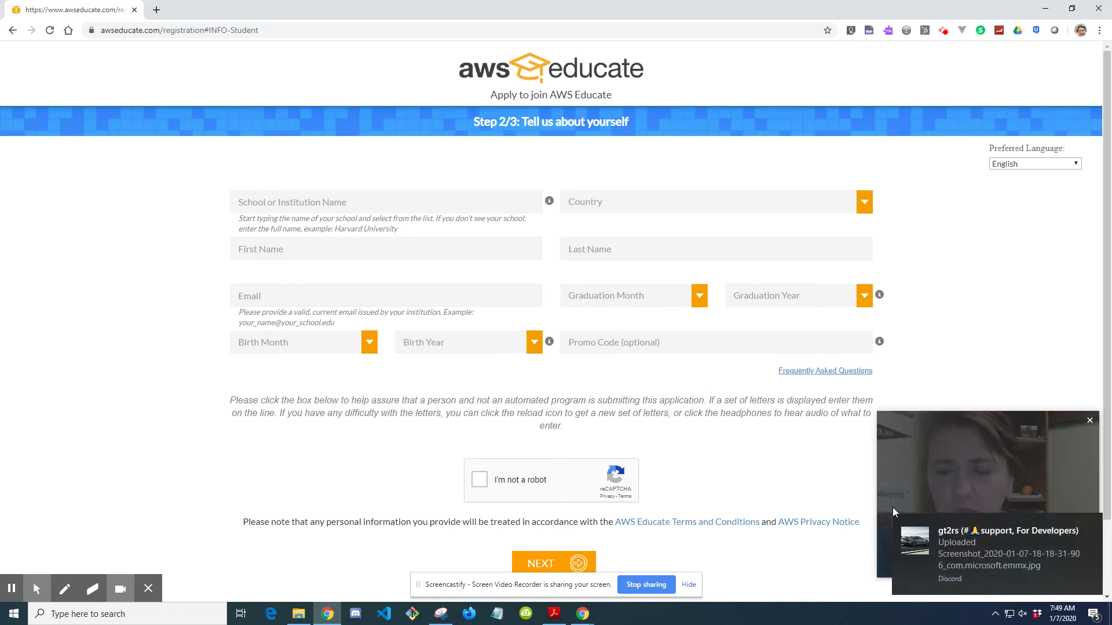
{"action": "left_click", "coordinate": [1096, 532]}
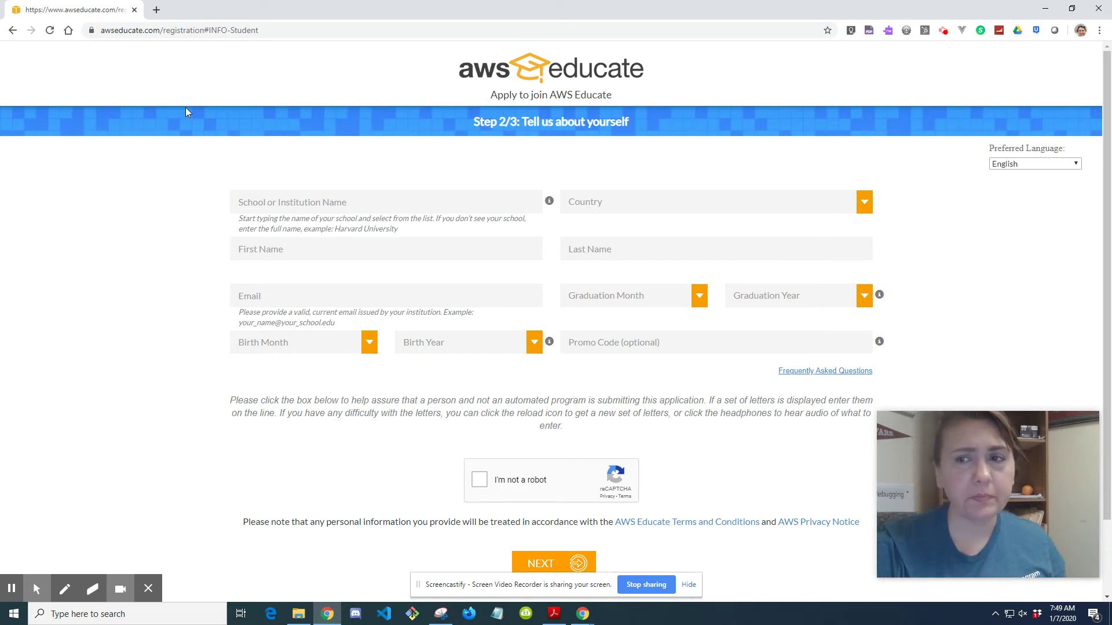
{"action": "left_click", "coordinate": [13, 32]}
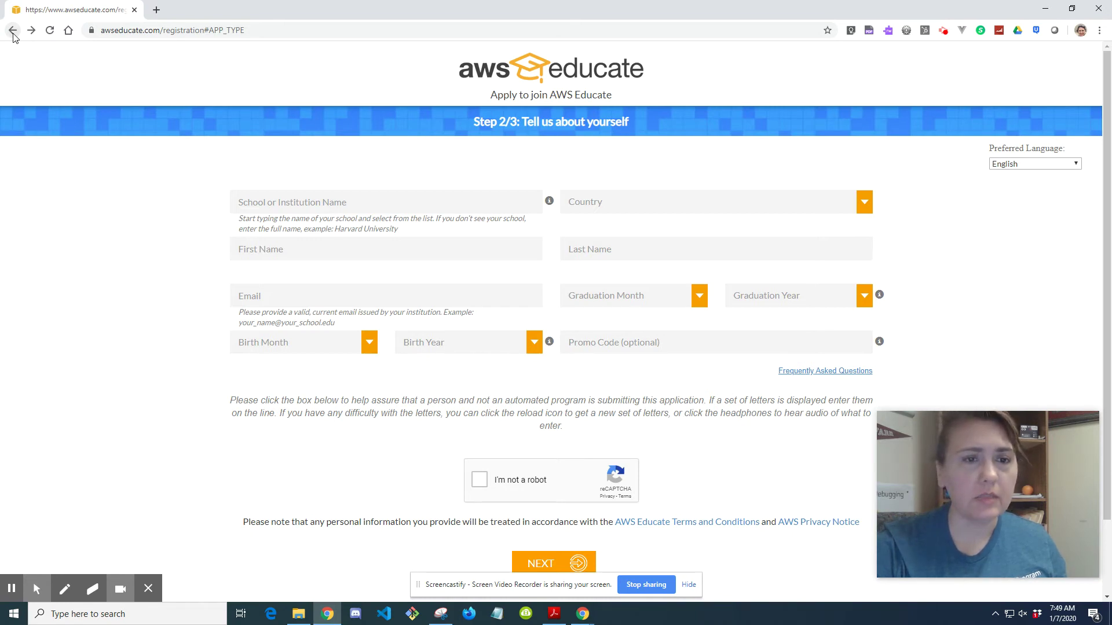
Return to the landing page, start joining again, and choose the Educator role.
{"action": "left_click", "coordinate": [13, 34]}
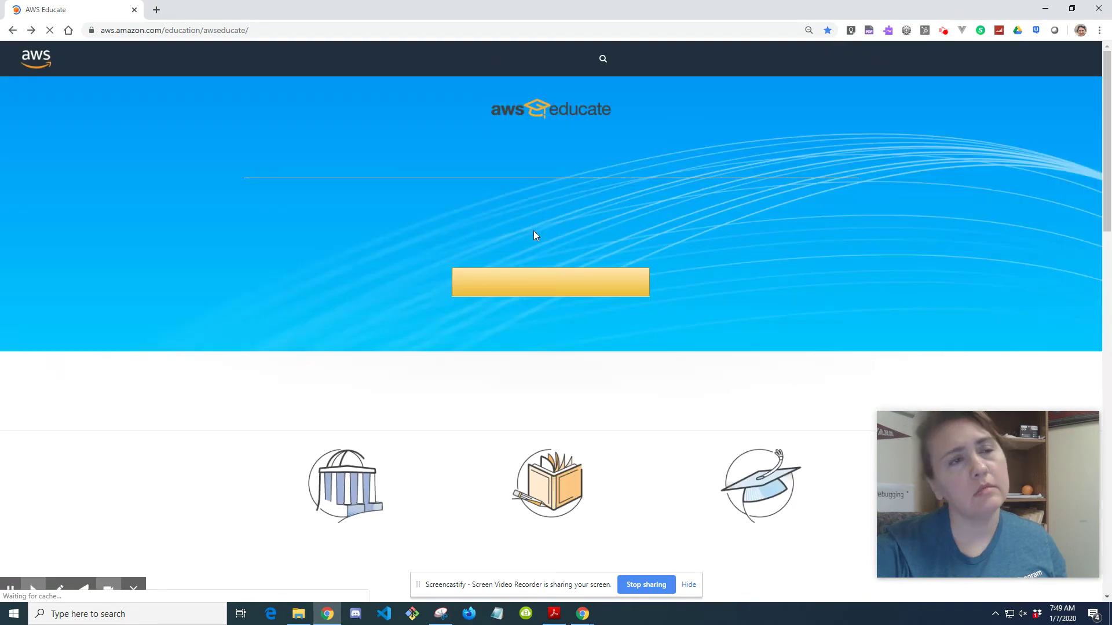
{"action": "left_click", "coordinate": [550, 269]}
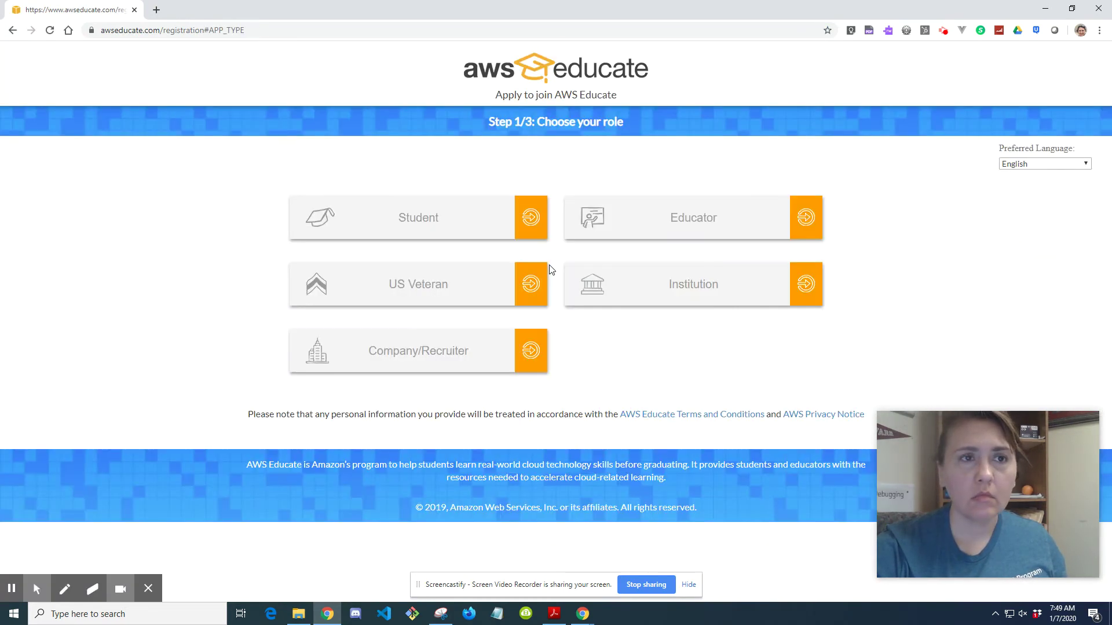
{"action": "left_click", "coordinate": [740, 225]}
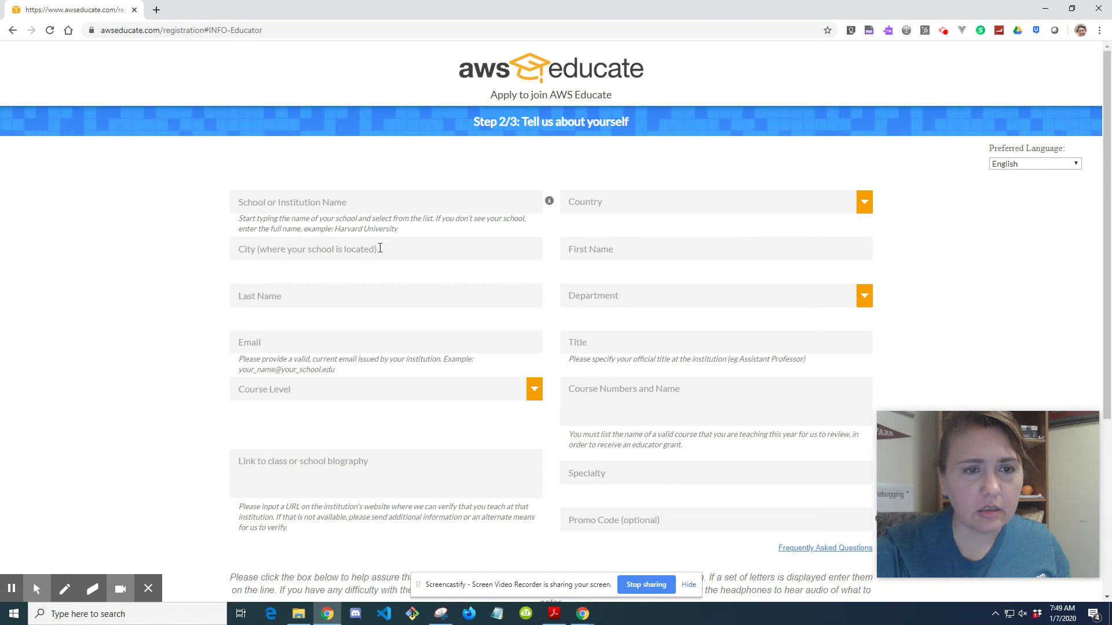
Inspect the Educator form's Course Level options without choosing, scroll through its fields, then go back.
{"action": "scroll", "coordinate": [398, 299], "scroll_direction": "down", "scroll_amount": 1}
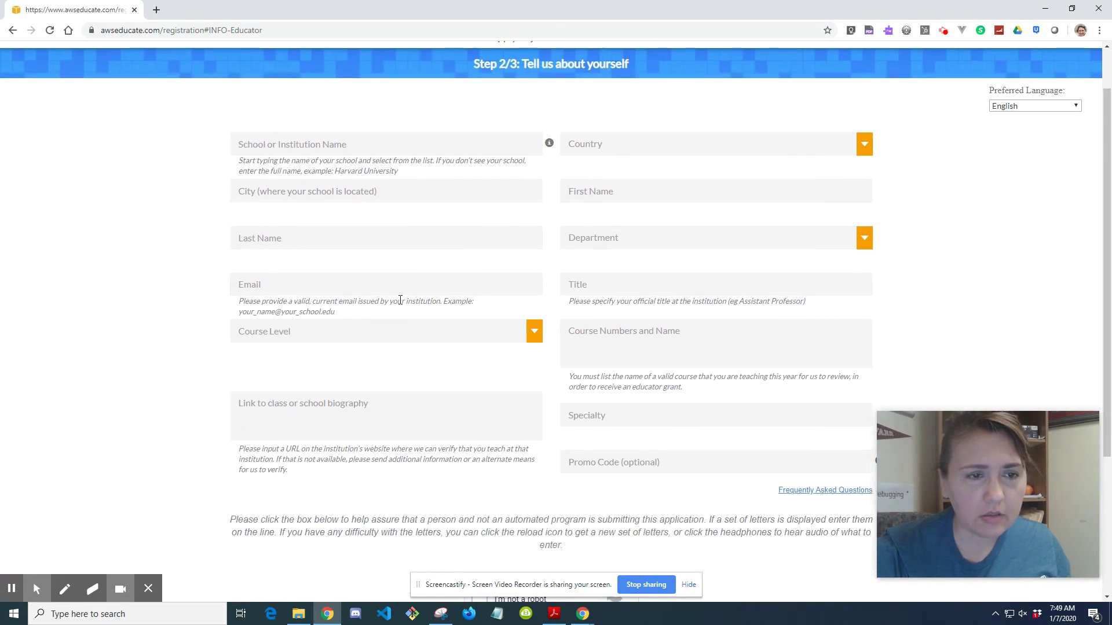
{"action": "left_click", "coordinate": [535, 338]}
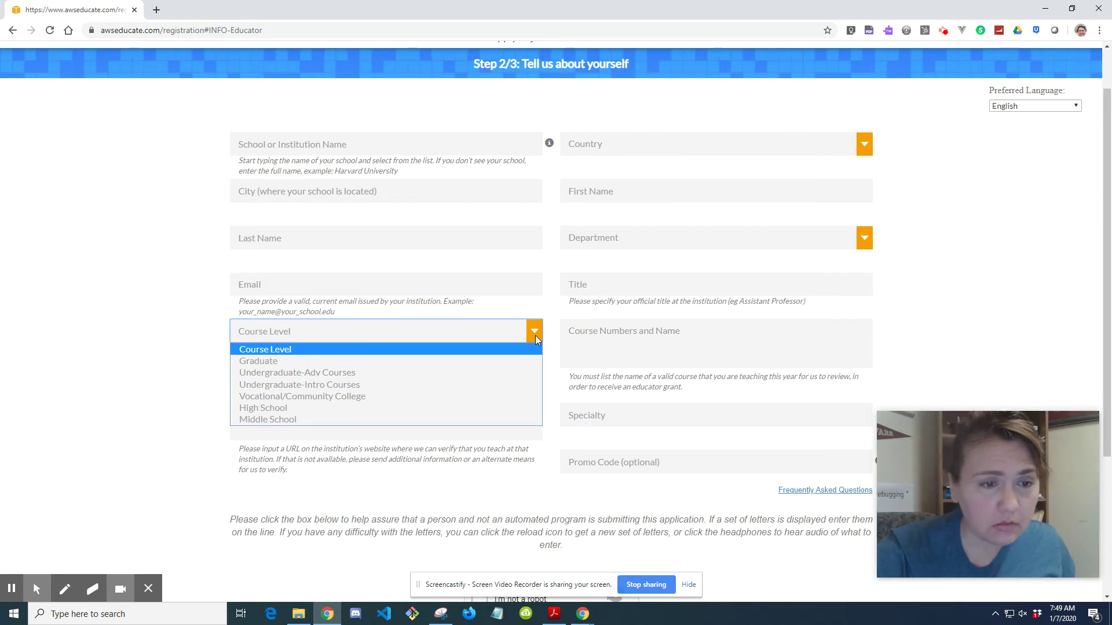
{"action": "left_click", "coordinate": [535, 335]}
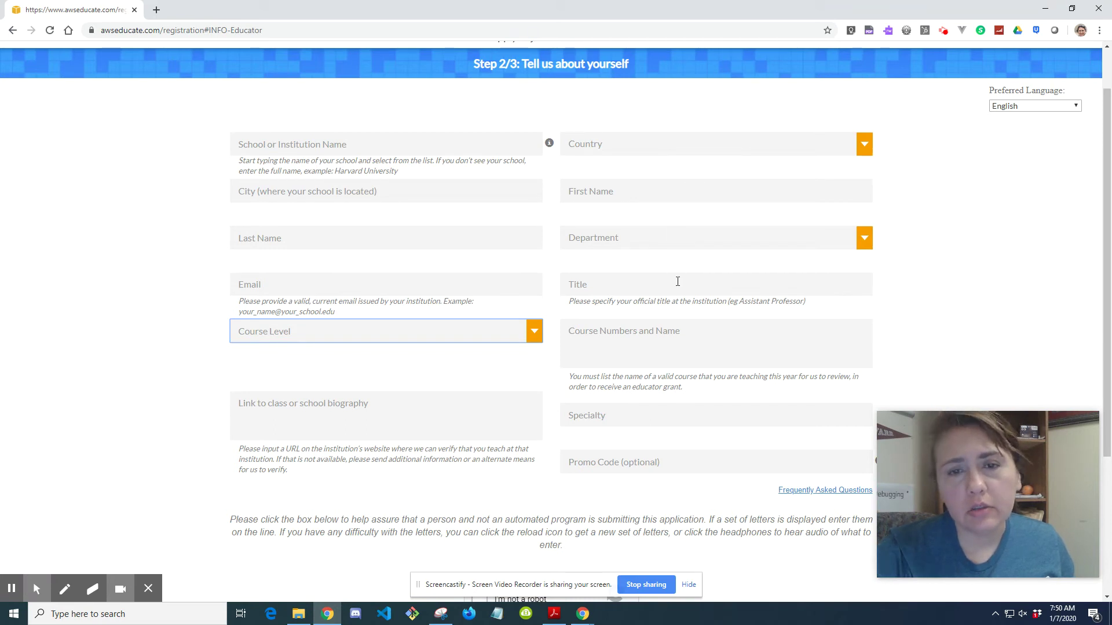
{"action": "scroll", "coordinate": [672, 278], "scroll_direction": "down", "scroll_amount": 1}
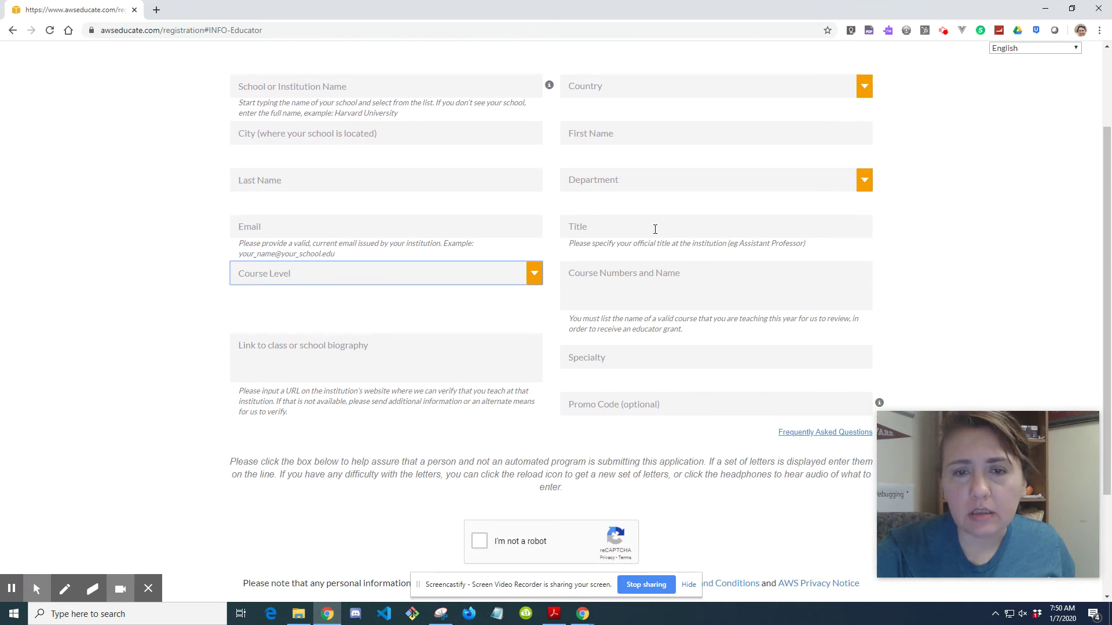
{"action": "scroll", "coordinate": [663, 287], "scroll_direction": "down", "scroll_amount": 1}
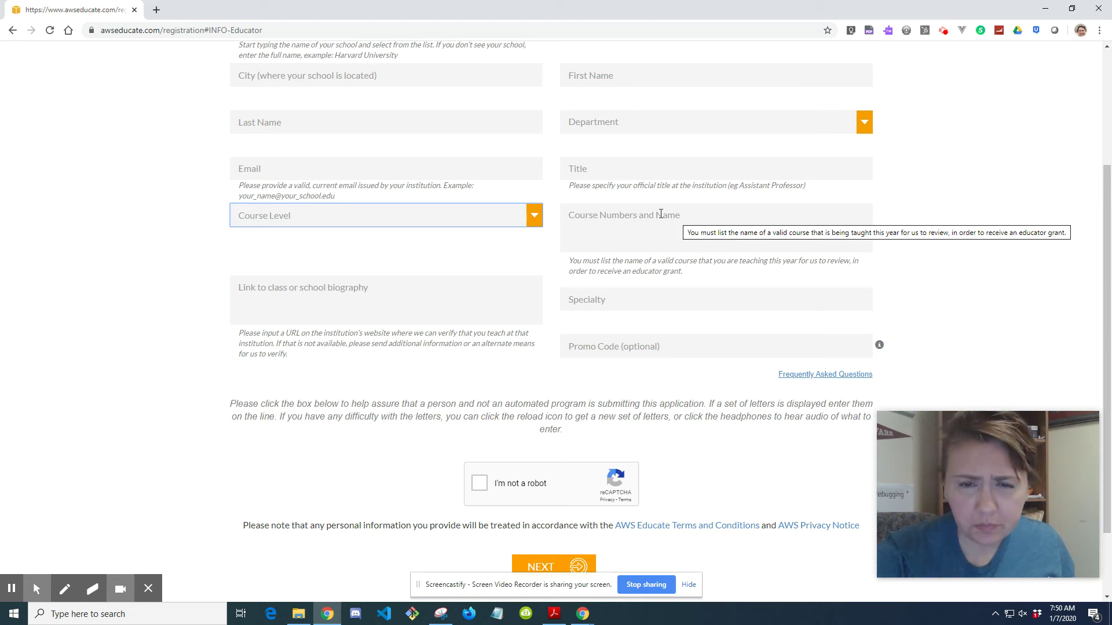
{"action": "scroll", "coordinate": [700, 286], "scroll_direction": "down", "scroll_amount": 2}
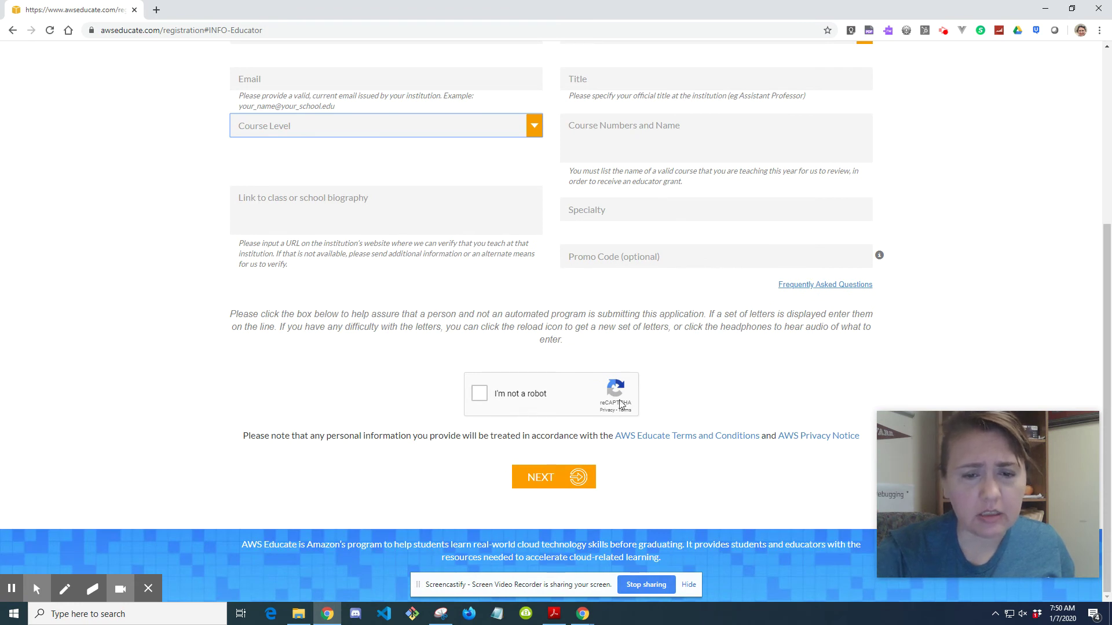
{"action": "scroll", "coordinate": [672, 372], "scroll_direction": "up", "scroll_amount": 4}
{"action": "scroll", "coordinate": [672, 371], "scroll_direction": "up", "scroll_amount": 1}
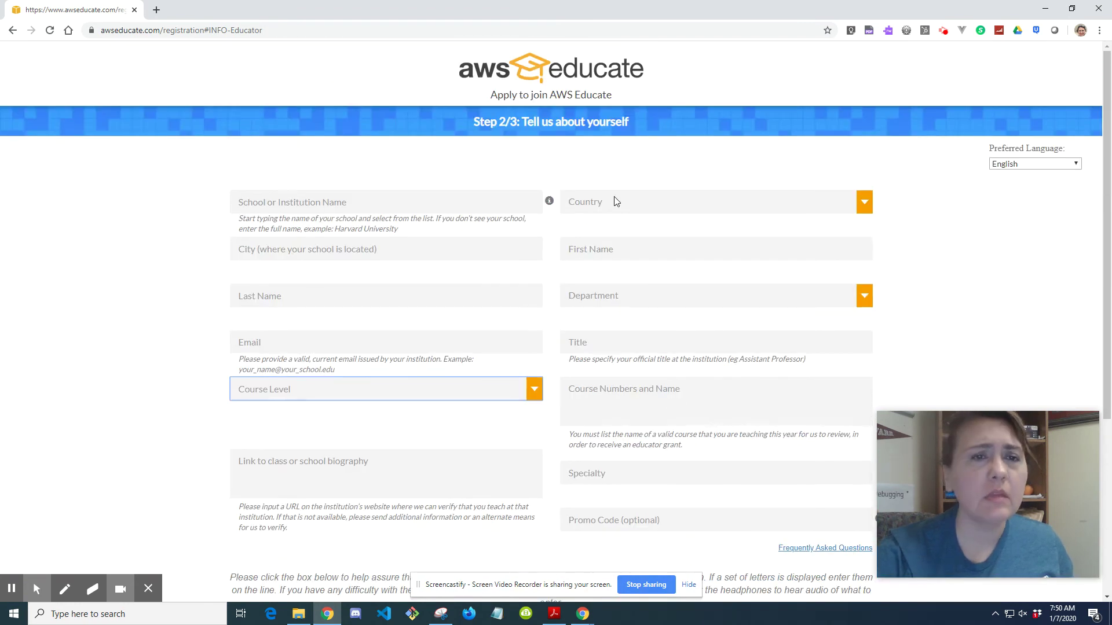
{"action": "left_click", "coordinate": [12, 30]}
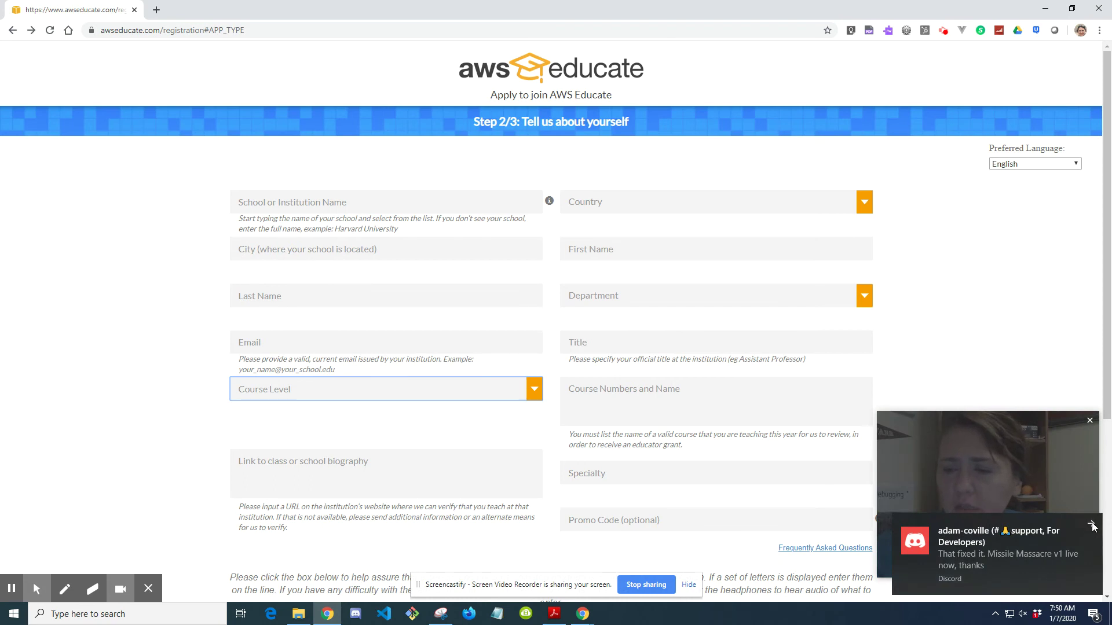
Restart the application as an Institution and scroll through its institution and applicant fields.
{"action": "left_click", "coordinate": [16, 33]}
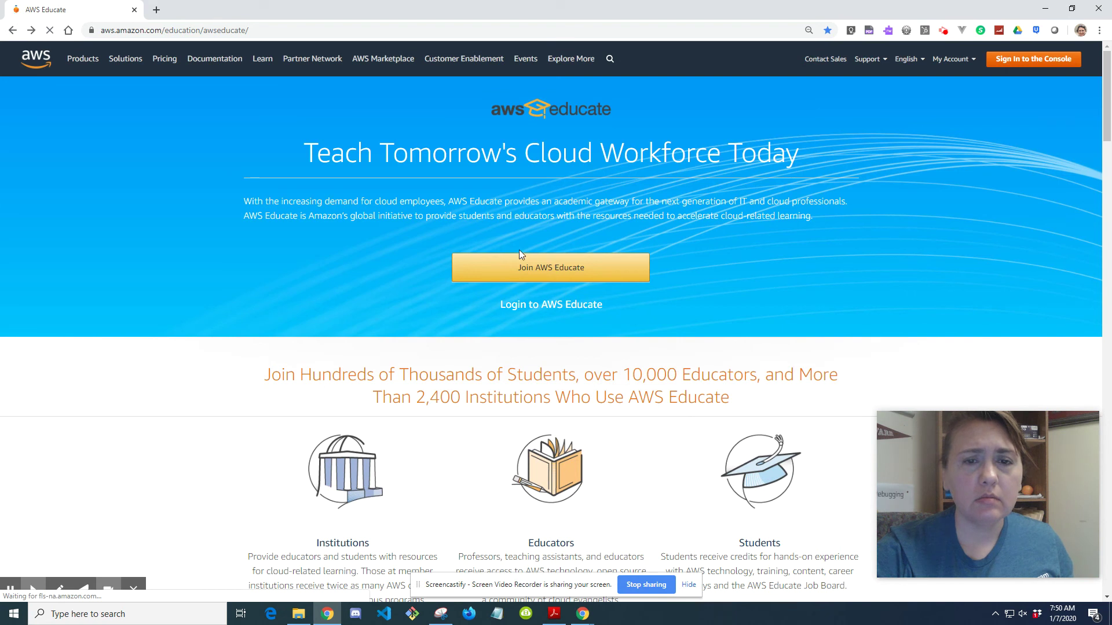
{"action": "left_click", "coordinate": [542, 269]}
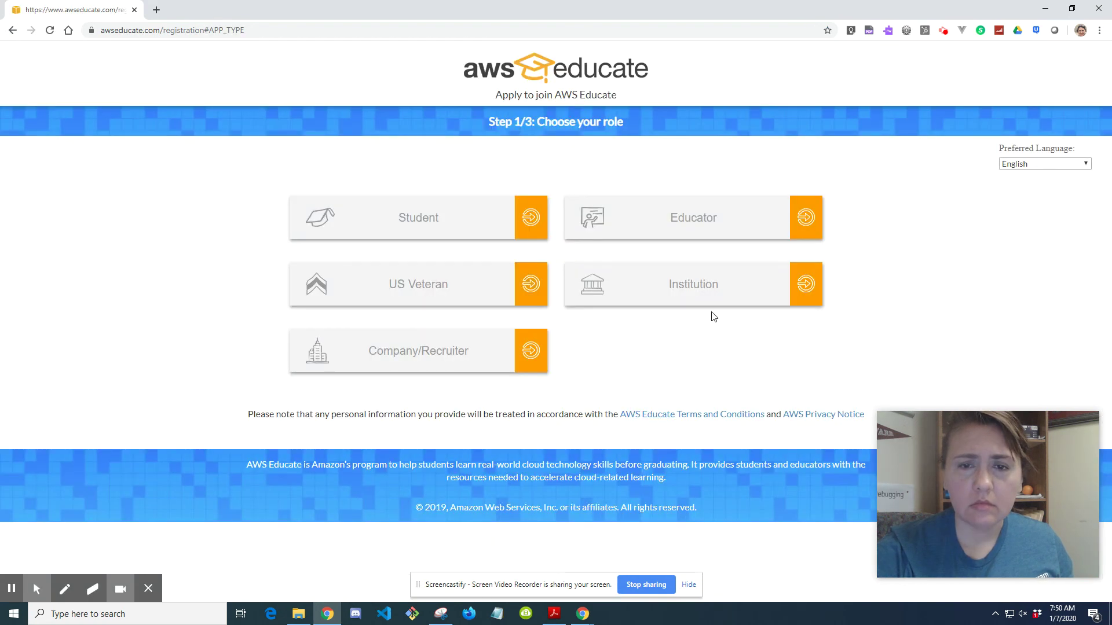
{"action": "left_click", "coordinate": [728, 294]}
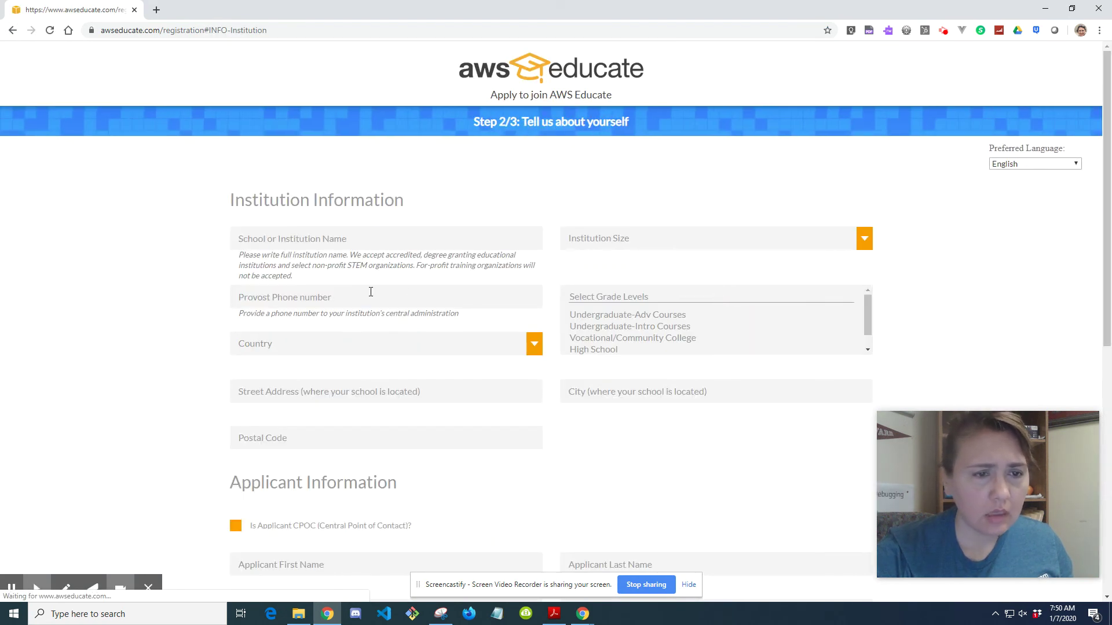
{"action": "scroll", "coordinate": [374, 290], "scroll_direction": "down", "scroll_amount": 1}
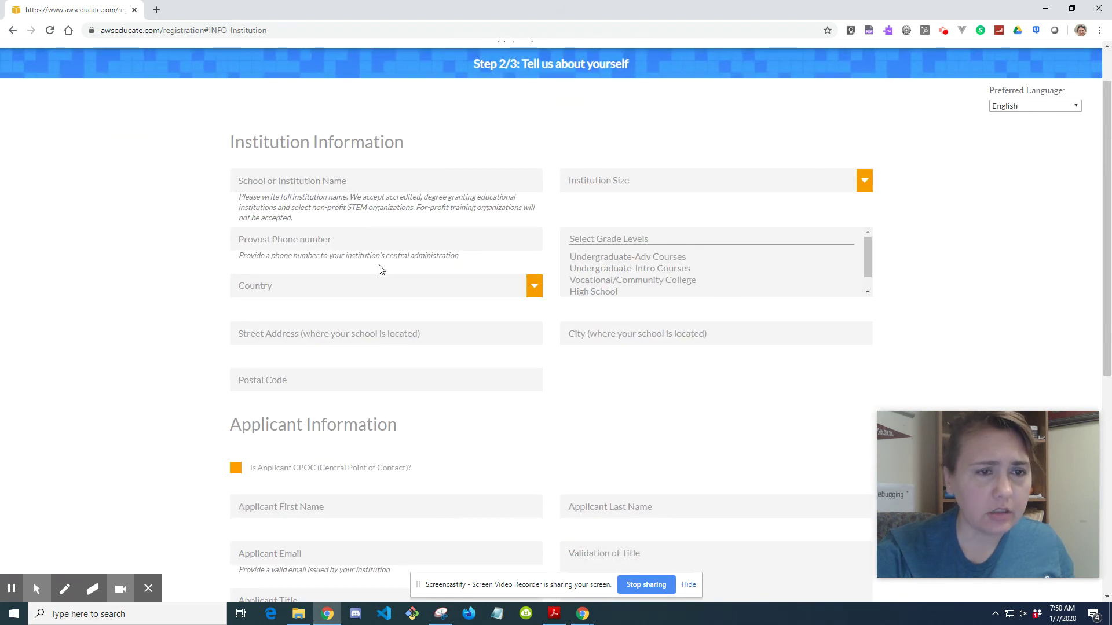
{"action": "scroll", "coordinate": [394, 320], "scroll_direction": "down", "scroll_amount": 1}
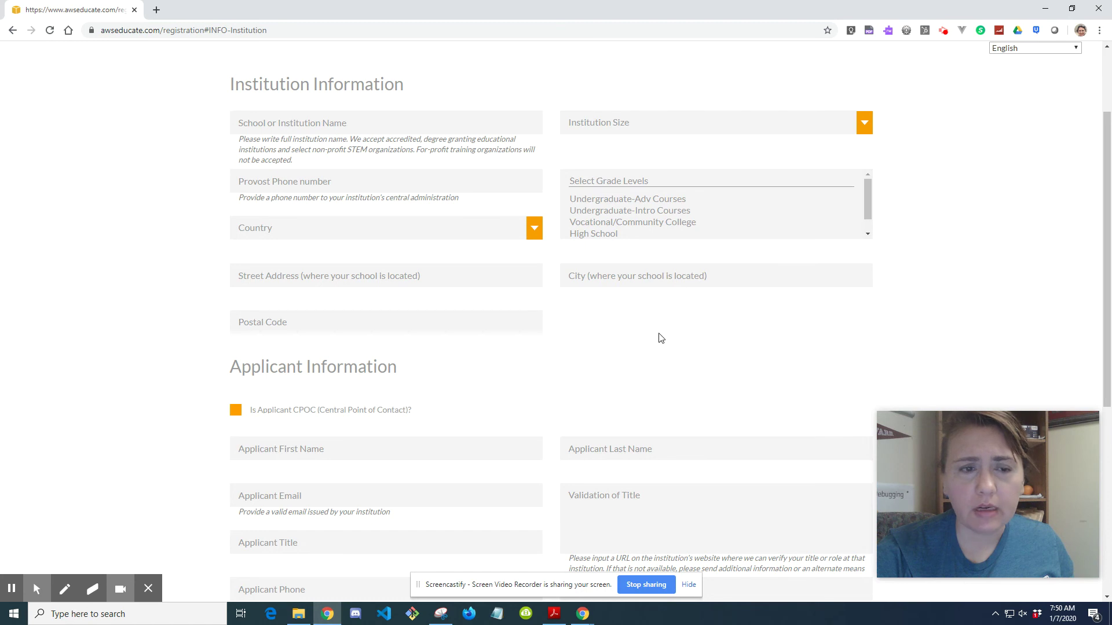
{"action": "scroll", "coordinate": [428, 355], "scroll_direction": "down", "scroll_amount": 4}
{"action": "scroll", "coordinate": [431, 355], "scroll_direction": "down", "scroll_amount": 1}
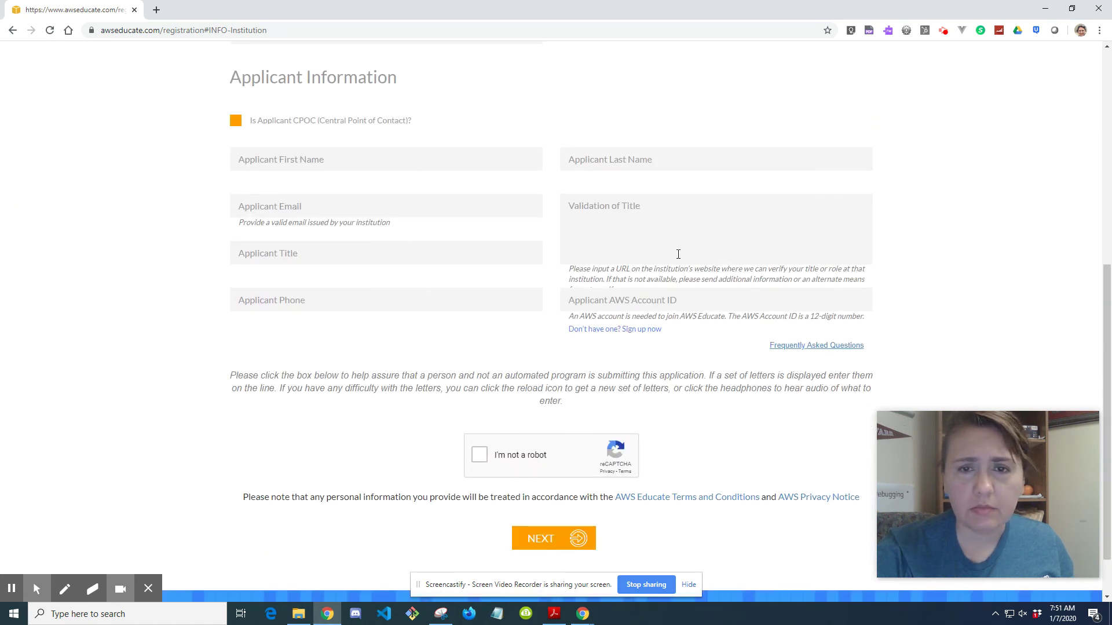
{"action": "scroll", "coordinate": [663, 281], "scroll_direction": "down", "scroll_amount": 1}
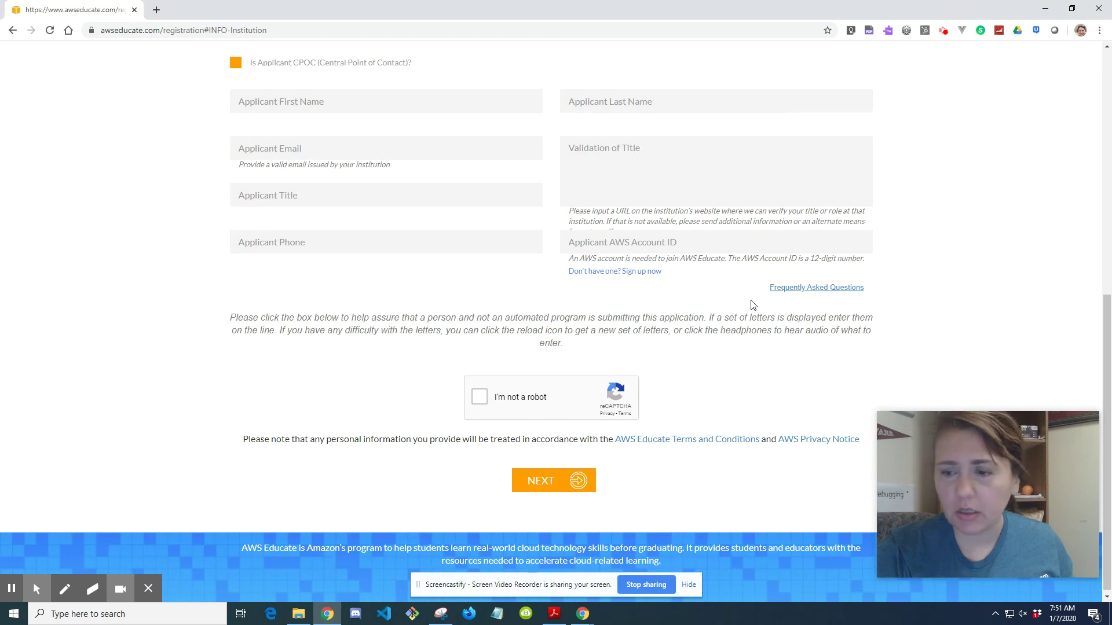